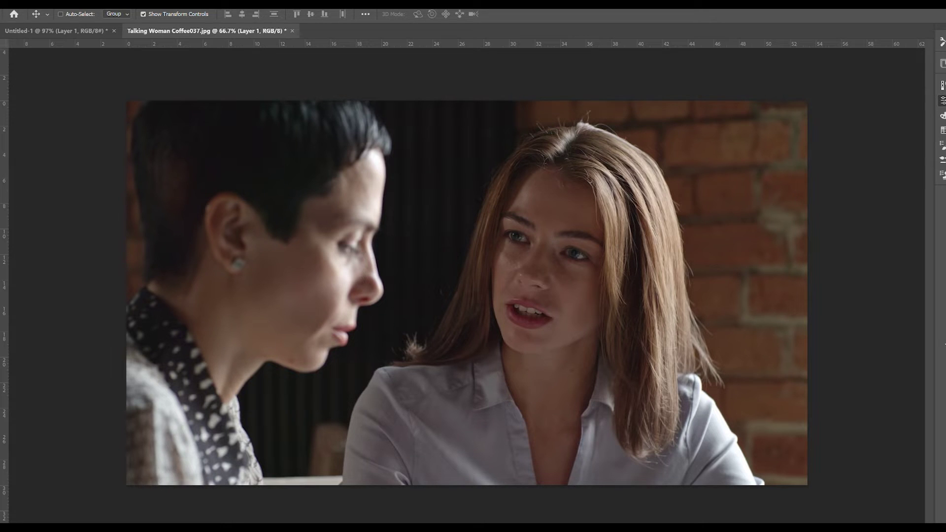
- Sample a dark colour and brush-trace the actress's lips, teeth and nose outlines
{"action": "key", "text": "i"}
{"action": "key", "text": "b"}
{"action": "scroll", "coordinate": [578, 288], "scroll_direction": "up", "scroll_amount": 5}
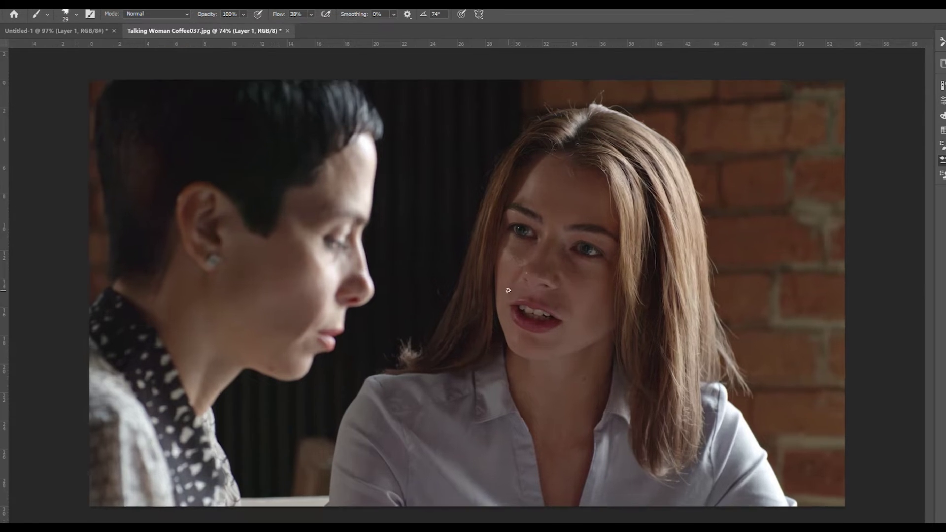
{"action": "mouse_move", "coordinate": [322, 347]}
{"action": "left_mouse_down"}
{"action": "mouse_move", "coordinate": [355, 331]}
{"action": "mouse_move", "coordinate": [409, 339]}
{"action": "mouse_move", "coordinate": [486, 390]}
{"action": "left_mouse_up"}
{"action": "mouse_move", "coordinate": [324, 348]}
{"action": "left_mouse_down"}
{"action": "mouse_move", "coordinate": [328, 380]}
{"action": "mouse_move", "coordinate": [487, 394]}
{"action": "left_mouse_up"}
{"action": "mouse_move", "coordinate": [325, 348]}
{"action": "left_mouse_down"}
{"action": "mouse_move", "coordinate": [359, 346]}
{"action": "mouse_move", "coordinate": [486, 391]}
{"action": "left_mouse_up"}
{"action": "left_click_drag", "start_coordinate": [355, 366], "coordinate": [449, 387]}
{"action": "mouse_move", "coordinate": [353, 361]}
{"action": "left_mouse_down"}
{"action": "mouse_move", "coordinate": [369, 351]}
{"action": "mouse_move", "coordinate": [450, 380]}
{"action": "left_mouse_up"}
{"action": "mouse_move", "coordinate": [389, 220]}
{"action": "left_mouse_down"}
{"action": "mouse_move", "coordinate": [379, 278]}
{"action": "mouse_move", "coordinate": [477, 266]}
{"action": "left_mouse_up"}
- Outline both eyes and the right iris, then paint thick eyebrow strokes
{"action": "left_click_drag", "start_coordinate": [505, 177], "coordinate": [603, 196]}
{"action": "left_click_drag", "start_coordinate": [542, 166], "coordinate": [565, 186]}
{"action": "left_click_drag", "start_coordinate": [323, 113], "coordinate": [402, 141]}
{"action": "left_click_drag", "start_coordinate": [360, 109], "coordinate": [374, 137]}
{"action": "left_click_drag", "start_coordinate": [355, 74], "coordinate": [343, 153]}
{"action": "left_click_drag", "start_coordinate": [314, 136], "coordinate": [407, 170]}
{"action": "mouse_move", "coordinate": [407, 170]}
{"action": "left_mouse_down"}
{"action": "mouse_move", "coordinate": [354, 145]}
{"action": "mouse_move", "coordinate": [375, 150]}
{"action": "left_mouse_up"}
{"action": "left_click_drag", "start_coordinate": [476, 197], "coordinate": [546, 202]}
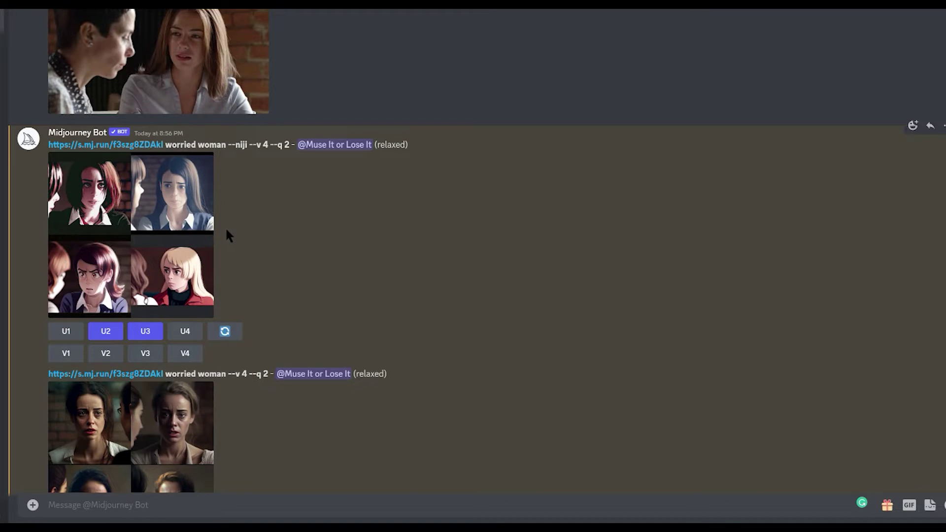
- Enlarge the niji worried woman grid and highlight the --niji prompt flag
{"action": "scroll", "coordinate": [227, 230], "scroll_direction": "down", "scroll_amount": 2}
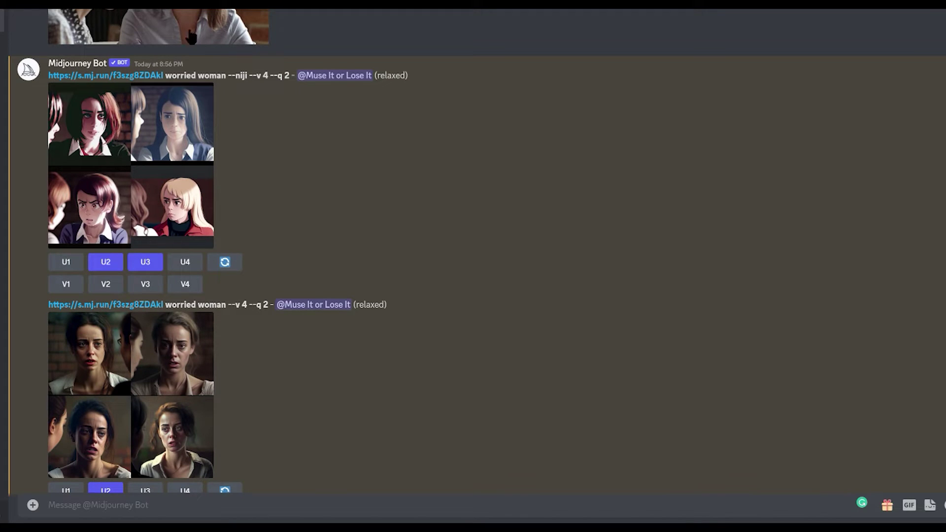
{"action": "left_click", "coordinate": [160, 169]}
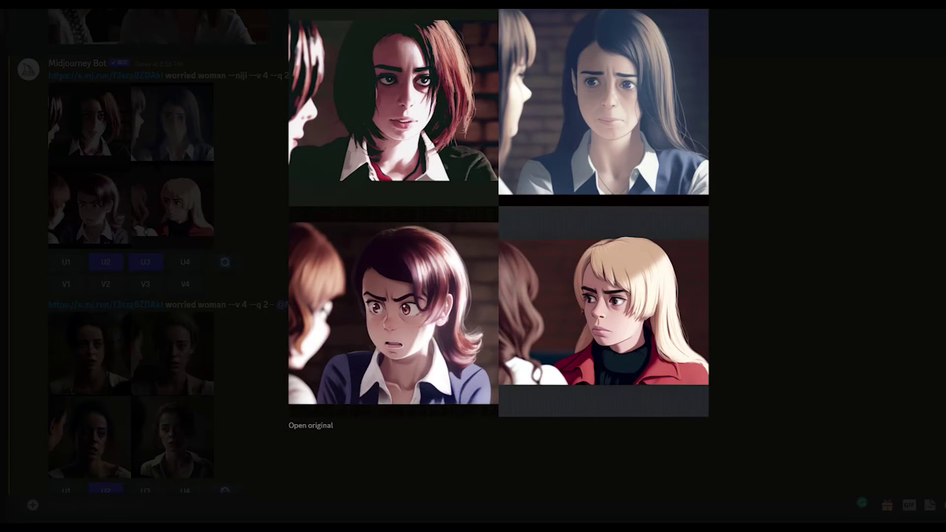
{"action": "key", "text": "Escape"}
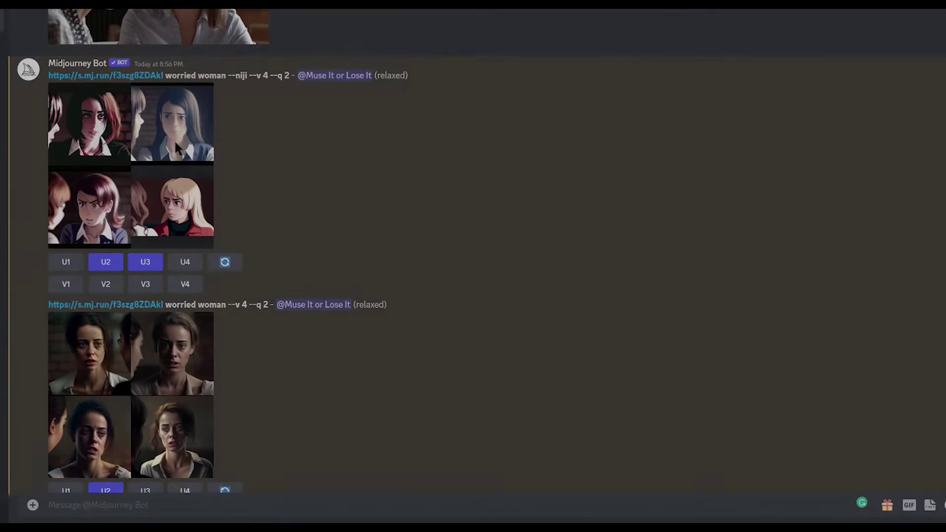
{"action": "left_click_drag", "start_coordinate": [232, 79], "coordinate": [254, 87]}
{"action": "left_click", "coordinate": [279, 176]}
- Check the --ar 3:2 prompt and realistic grid, then view the anime upscale full size
{"action": "scroll", "coordinate": [272, 184], "scroll_direction": "down", "scroll_amount": 5}
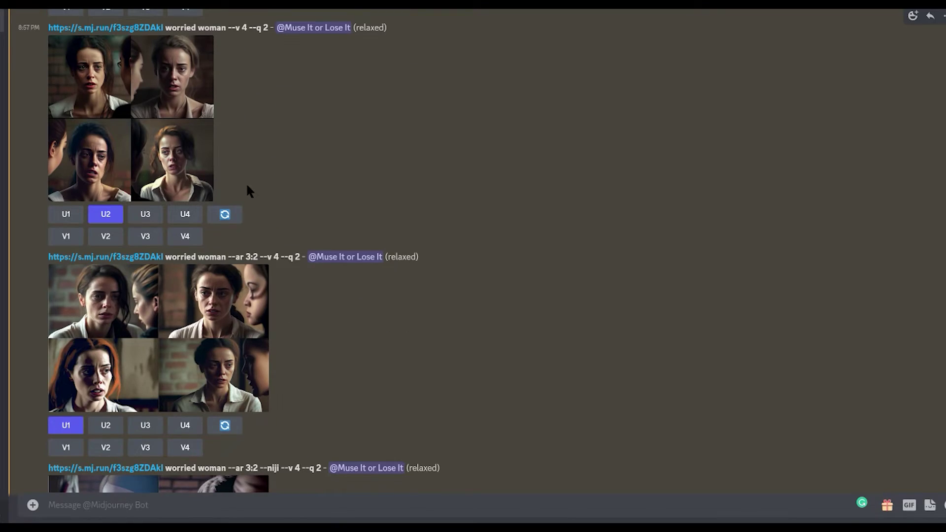
{"action": "left_click_drag", "start_coordinate": [252, 260], "coordinate": [231, 260]}
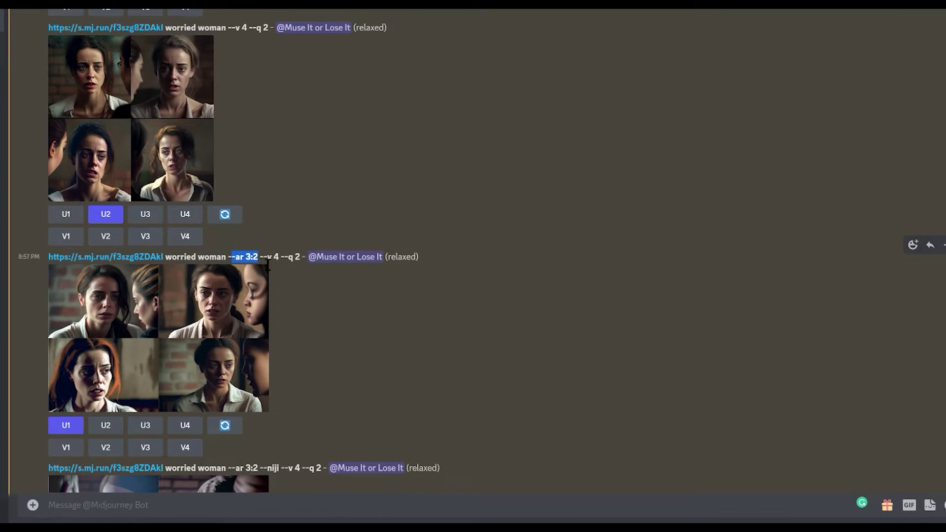
{"action": "left_click", "coordinate": [379, 311]}
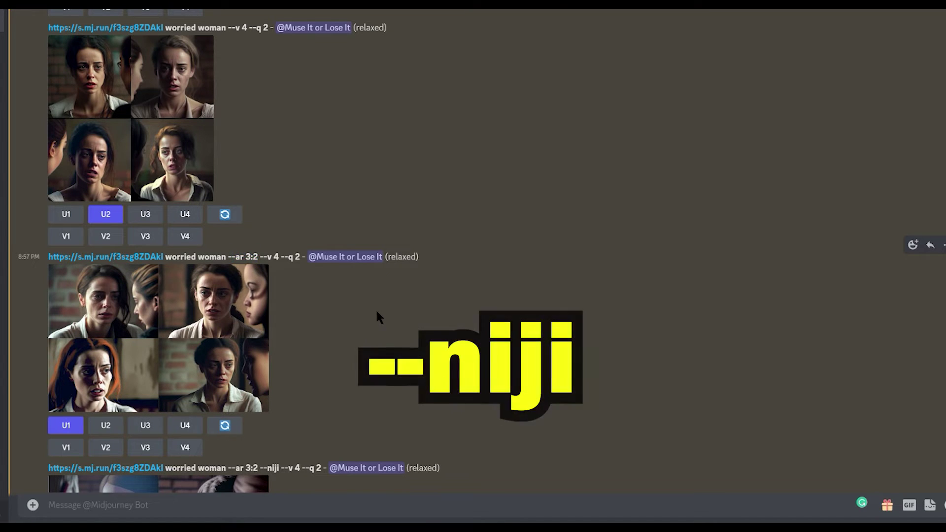
{"action": "left_click", "coordinate": [144, 119]}
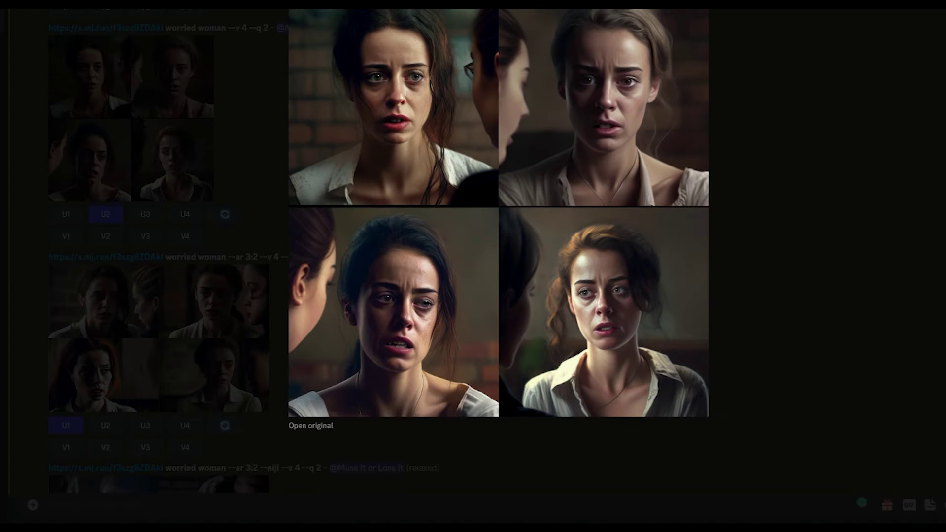
{"action": "key", "text": "Escape"}
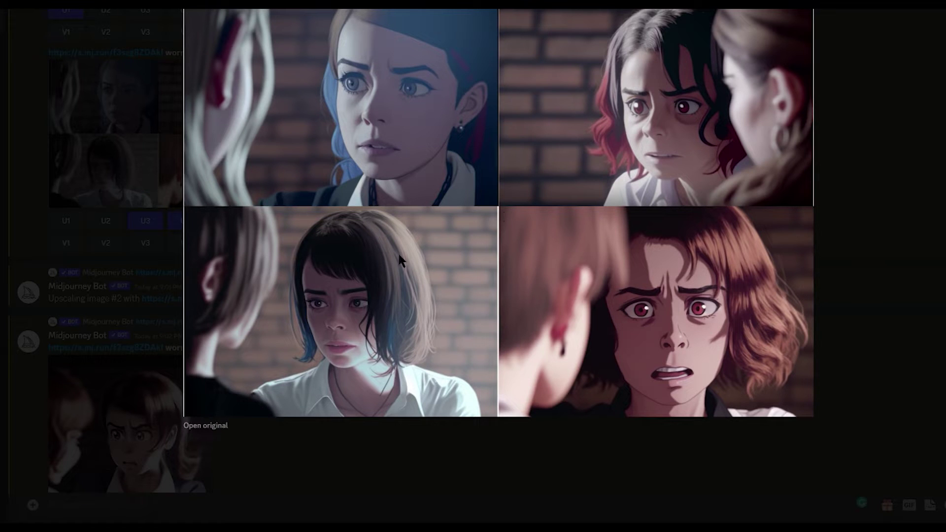
{"action": "left_click", "coordinate": [896, 130]}
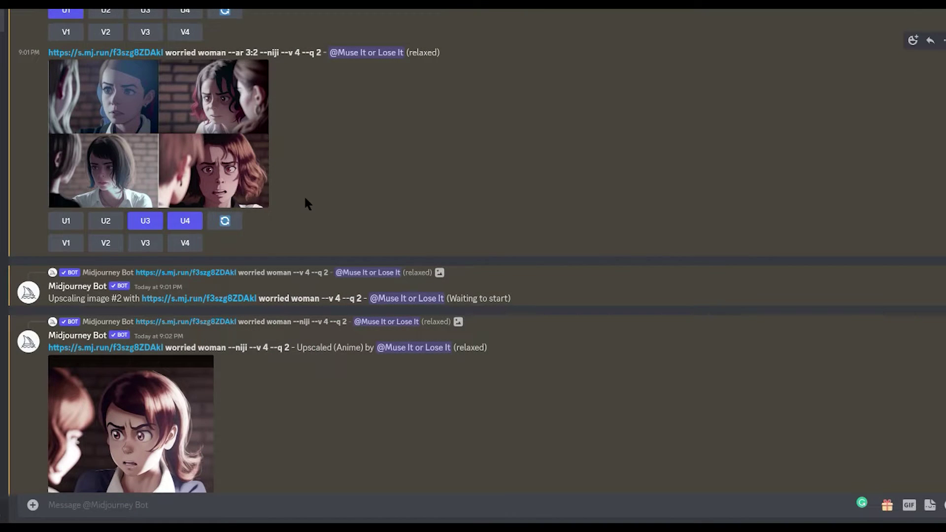
{"action": "scroll", "coordinate": [300, 202], "scroll_direction": "down", "scroll_amount": 3}
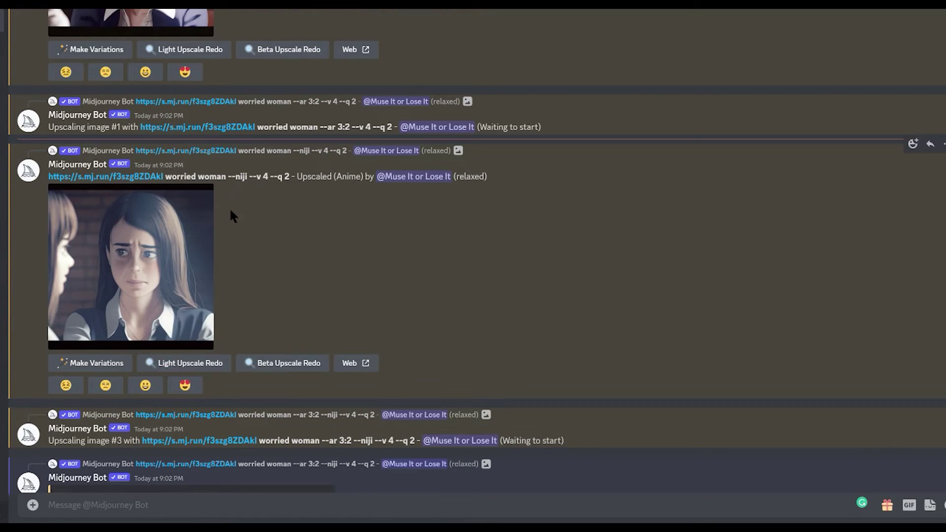
{"action": "left_click", "coordinate": [165, 243]}
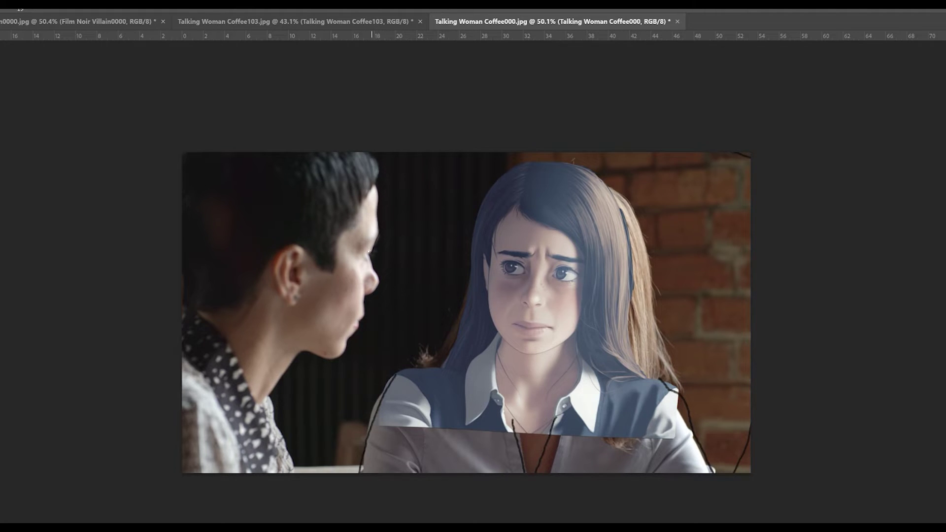
- Trace the other woman's face edge and copy the selected anime girl to a new layer
{"action": "left_click_drag", "start_coordinate": [361, 260], "coordinate": [369, 257]}
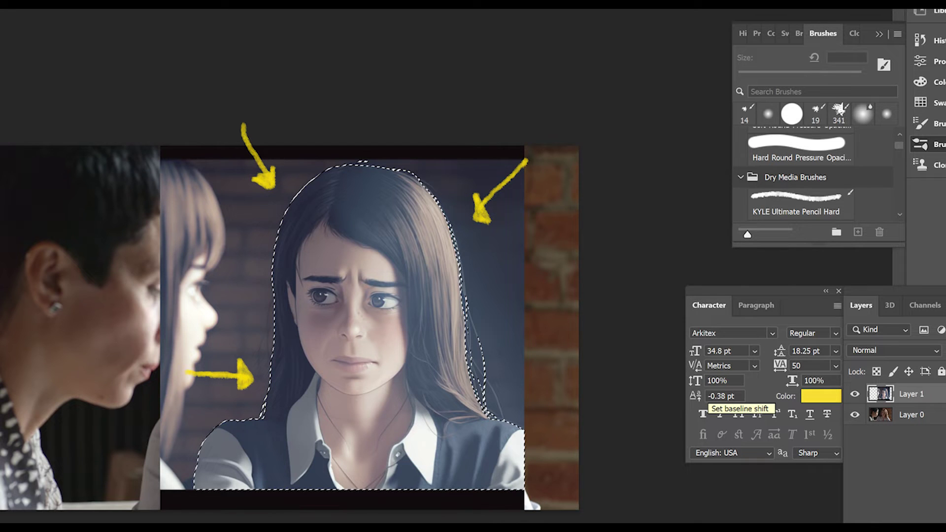
{"action": "key", "text": "ctrl+j"}
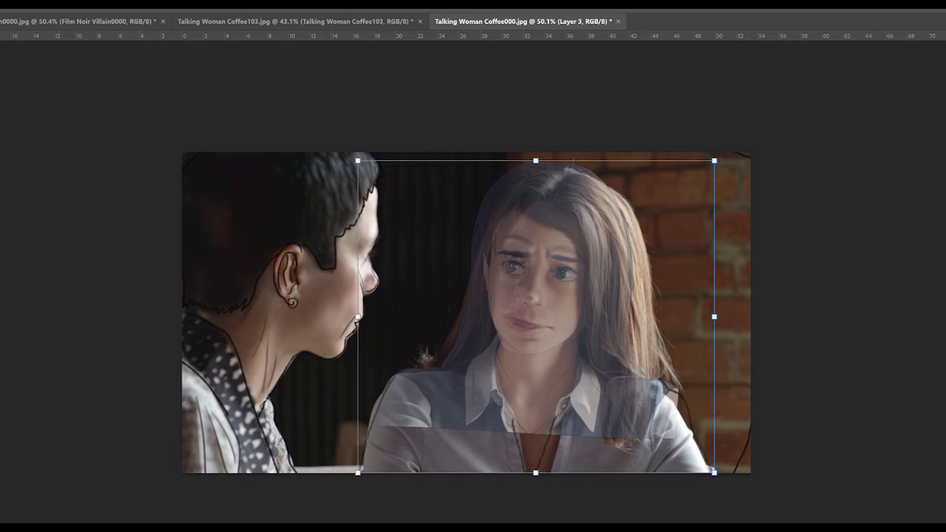
- Zoom in and place Puppet Warp pins on her lip corner, chin and both jaw sides
{"action": "left_click_drag", "start_coordinate": [537, 287], "coordinate": [577, 249]}
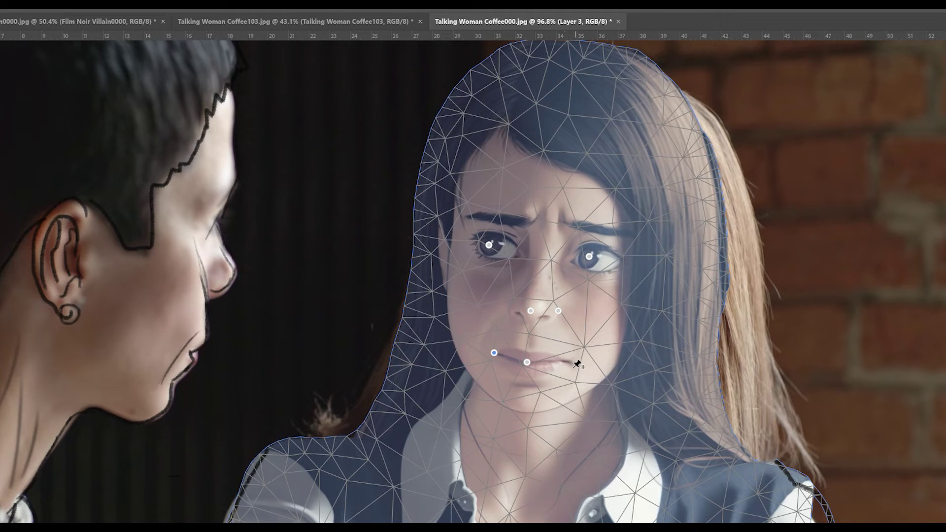
{"action": "left_click", "coordinate": [570, 364]}
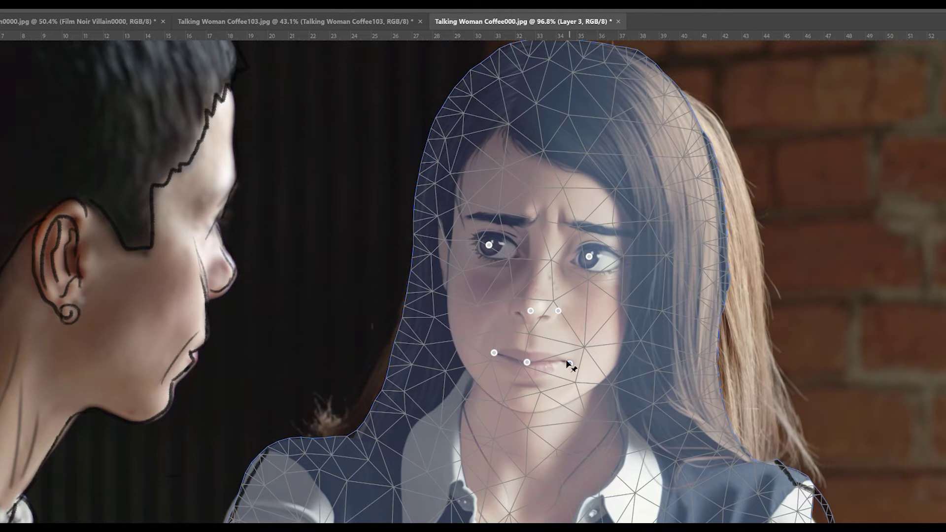
{"action": "left_click", "coordinate": [524, 414]}
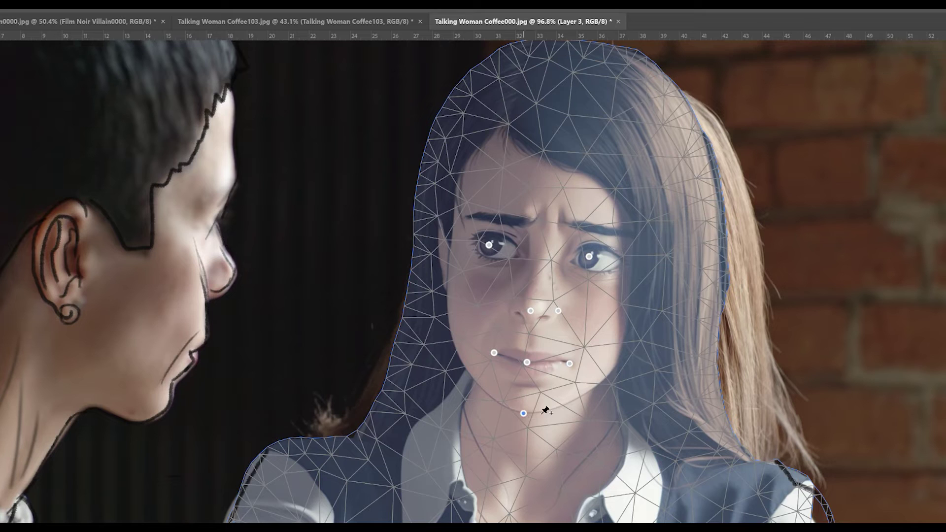
{"action": "left_click", "coordinate": [616, 370]}
{"action": "left_click", "coordinate": [456, 353]}
{"action": "left_click", "coordinate": [398, 334]}
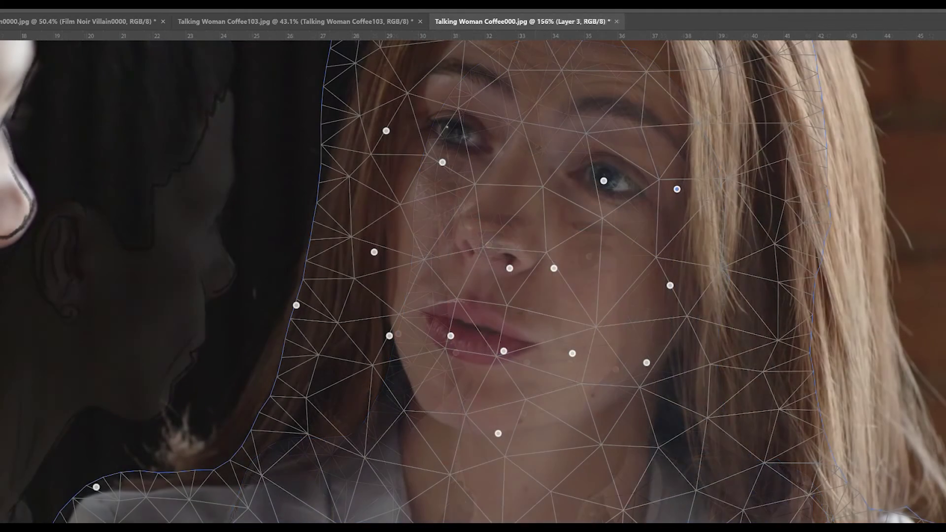
- Drag pins to align eyes and nose, remove a shoulder pin, and commit the warp
{"action": "left_click_drag", "start_coordinate": [442, 162], "coordinate": [454, 131]}
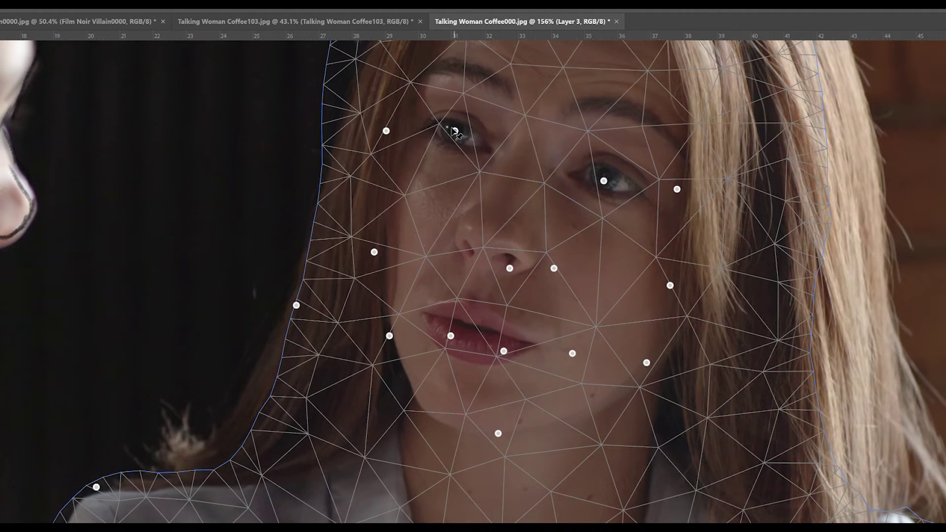
{"action": "left_click_drag", "start_coordinate": [603, 181], "coordinate": [603, 173]}
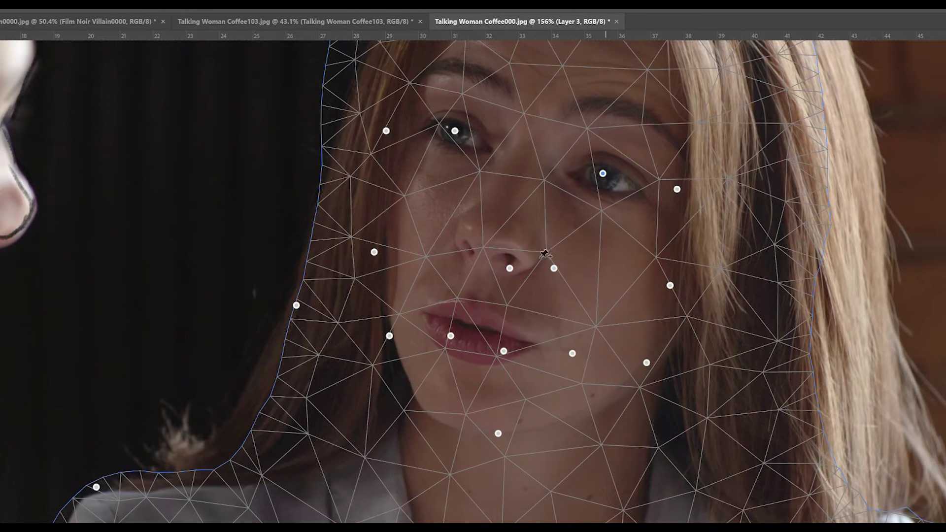
{"action": "left_click_drag", "start_coordinate": [509, 268], "coordinate": [481, 242]}
{"action": "key", "text": "ctrl+0"}
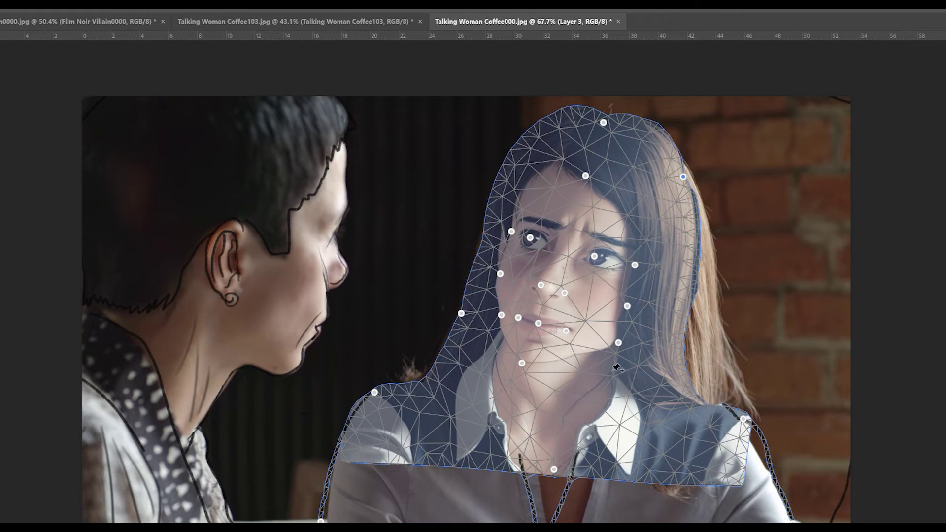
{"action": "left_click", "coordinate": [618, 342], "text": "alt"}
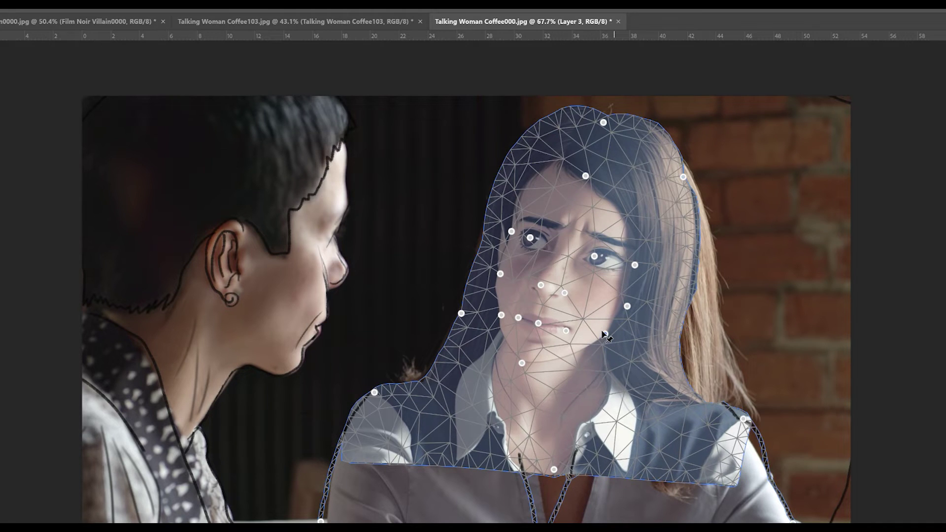
{"action": "left_click_drag", "start_coordinate": [602, 332], "coordinate": [601, 337]}
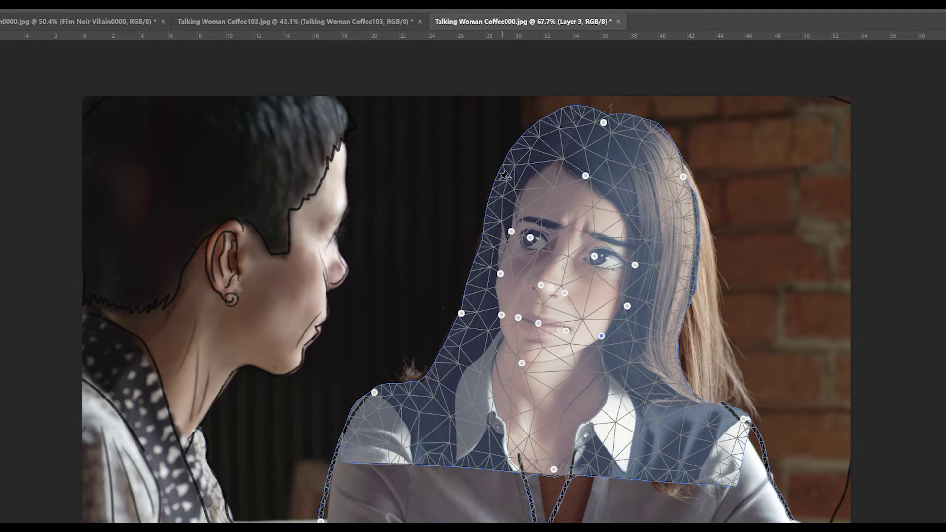
{"action": "key", "text": "Return"}
{"action": "key", "text": "ctrl+0"}
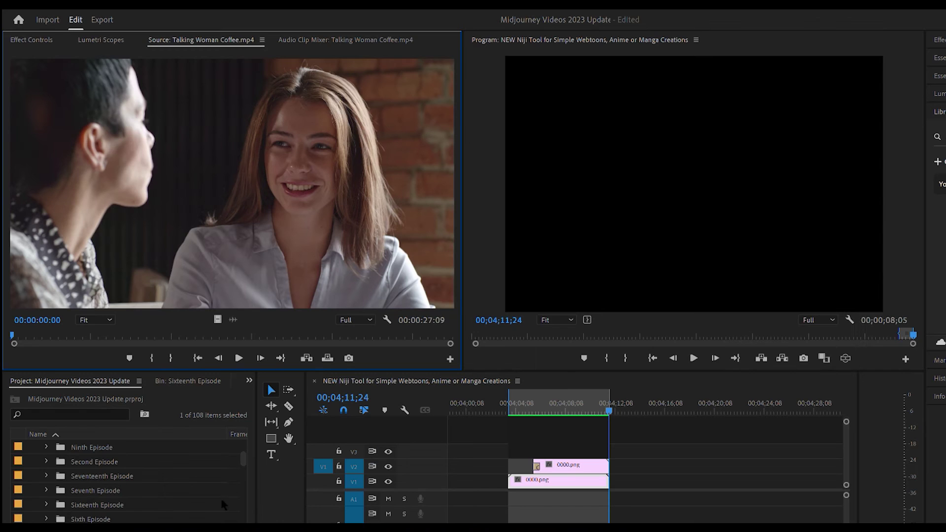
- Scrub the playhead to 00;04;13;15, where the blue line art appears
{"action": "left_click_drag", "start_coordinate": [603, 403], "coordinate": [635, 403]}
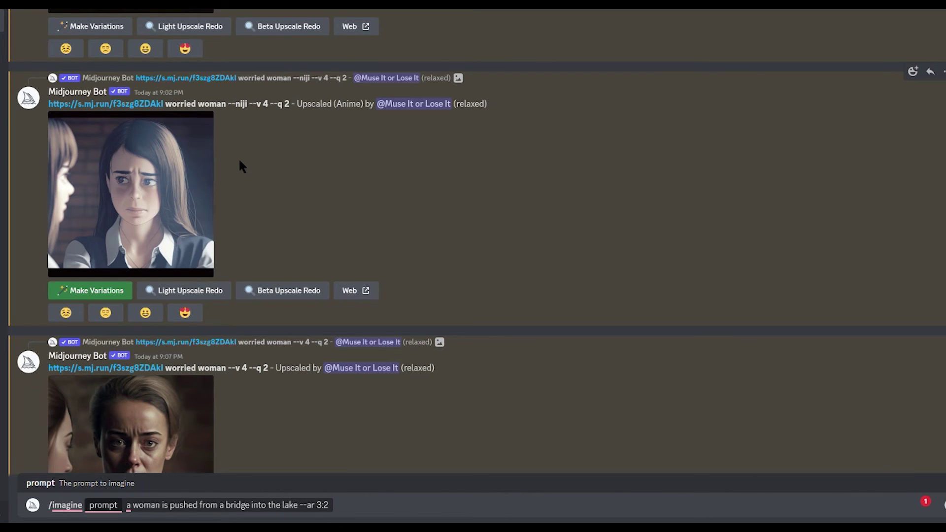
- Remix the anime upscale, appending ', opens mouth slightly' to the prompt
{"action": "left_click", "coordinate": [98, 291]}
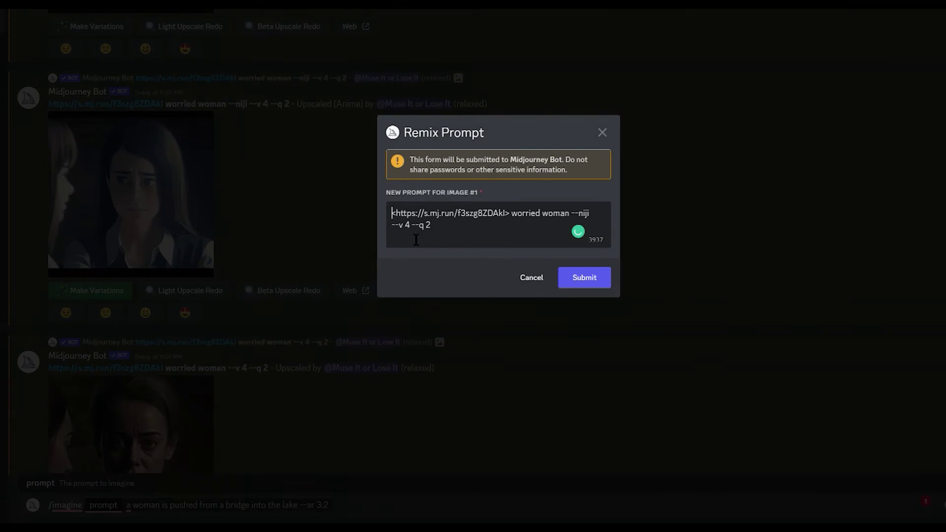
{"action": "left_click", "coordinate": [570, 213]}
{"action": "type", "text": ", open"}
{"action": "type", "text": "s mouth slightl"}
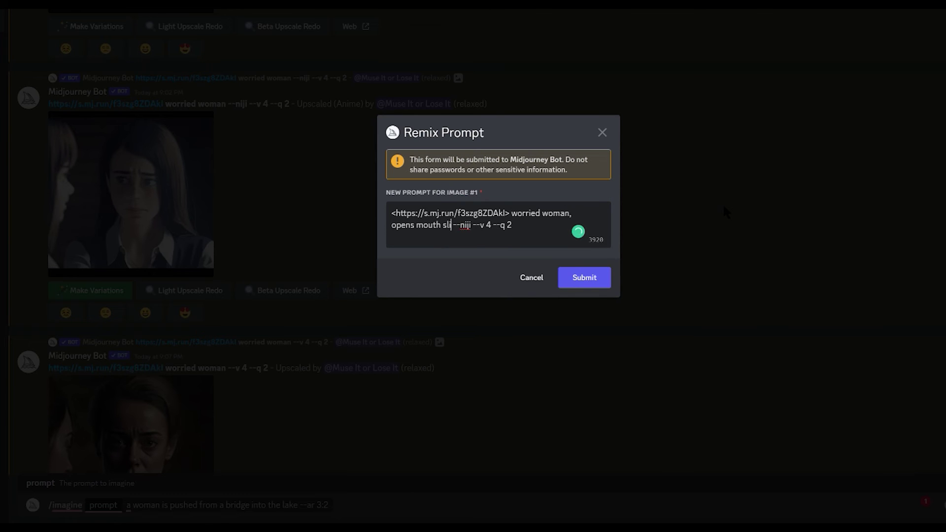
{"action": "type", "text": "y"}
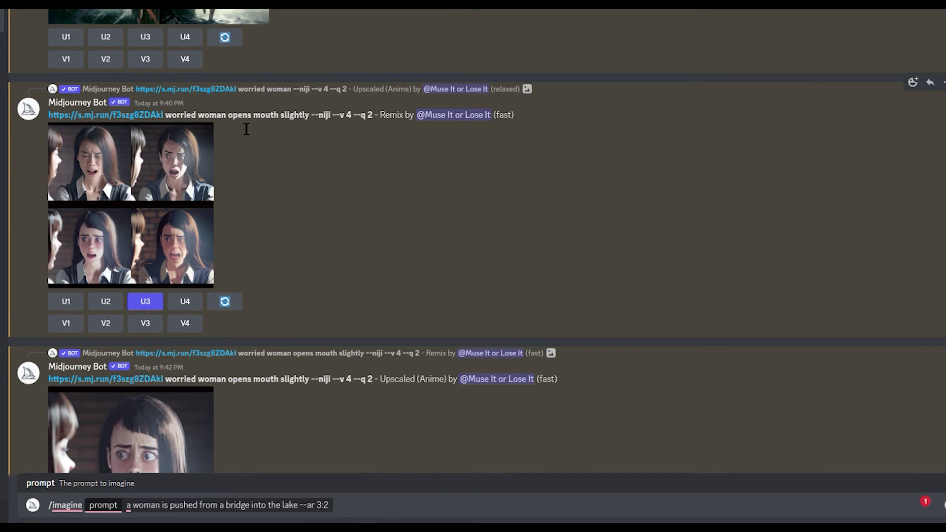
{"action": "left_click_drag", "start_coordinate": [227, 117], "coordinate": [321, 127]}
- Enlarge and close the new variations grid, then darken the eyebrow's left end
{"action": "left_click", "coordinate": [338, 246]}
{"action": "left_click", "coordinate": [142, 193]}
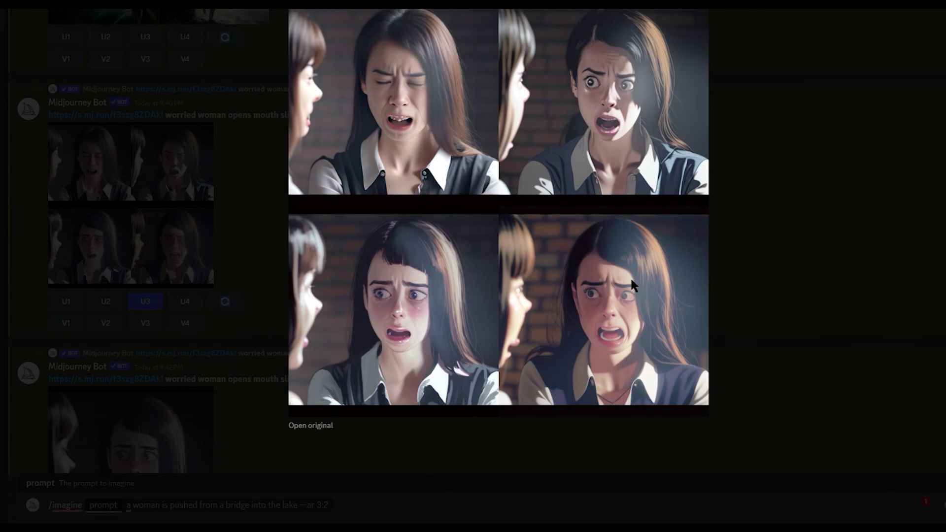
{"action": "left_click", "coordinate": [784, 318]}
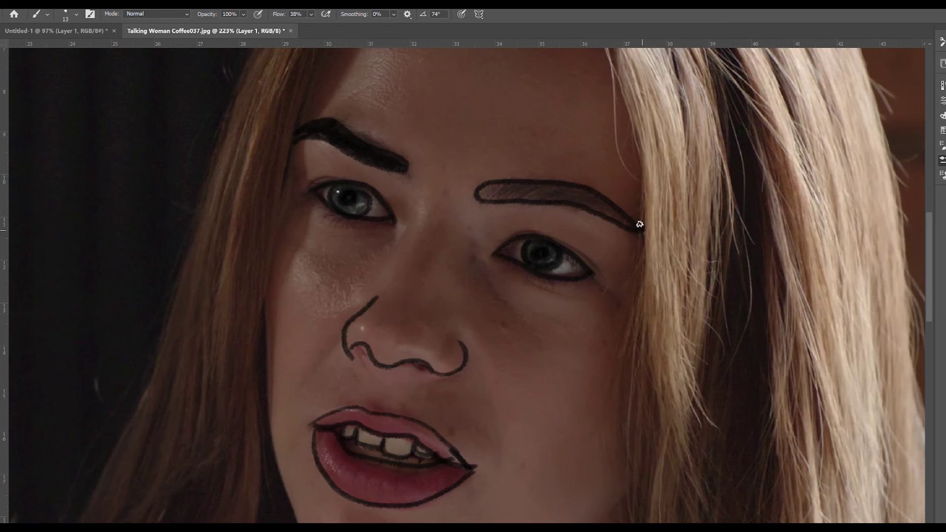
{"action": "mouse_move", "coordinate": [634, 222]}
{"action": "left_mouse_down"}
{"action": "mouse_move", "coordinate": [499, 190]}
{"action": "mouse_move", "coordinate": [635, 224]}
{"action": "left_mouse_up"}
- Trace the brows, eyes, jaw and a long hair line beside the neck
{"action": "left_click_drag", "start_coordinate": [500, 243], "coordinate": [587, 266]}
{"action": "left_click_drag", "start_coordinate": [354, 188], "coordinate": [379, 202]}
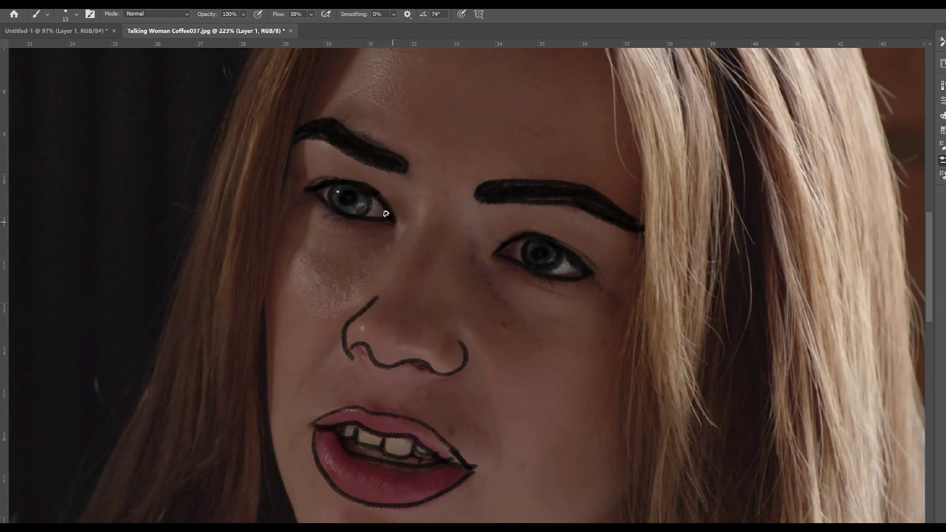
{"action": "scroll", "coordinate": [359, 409], "scroll_direction": "down", "scroll_amount": 5}
{"action": "left_click_drag", "start_coordinate": [320, 403], "coordinate": [358, 408]}
{"action": "left_click_drag", "start_coordinate": [286, 437], "coordinate": [586, 384]}
{"action": "scroll", "coordinate": [489, 190], "scroll_direction": "down", "scroll_amount": 10}
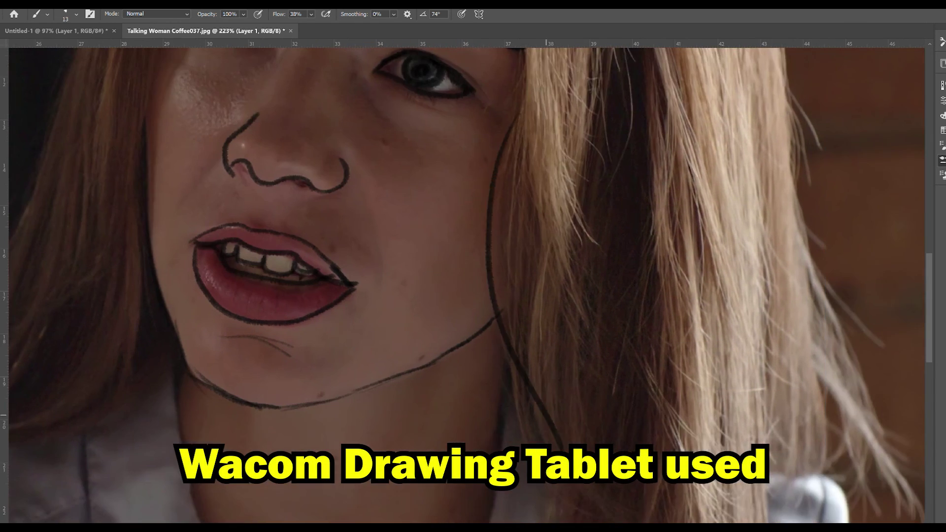
{"action": "left_click_drag", "start_coordinate": [523, 295], "coordinate": [530, 370]}
- Outline the hair, collar and hairline strands, then fit the drawing on screen
{"action": "scroll", "coordinate": [529, 371], "scroll_direction": "down", "scroll_amount": 3}
{"action": "scroll", "coordinate": [529, 296], "scroll_direction": "up", "scroll_amount": 5}
{"action": "left_click_drag", "start_coordinate": [927, 493], "coordinate": [544, 239]}
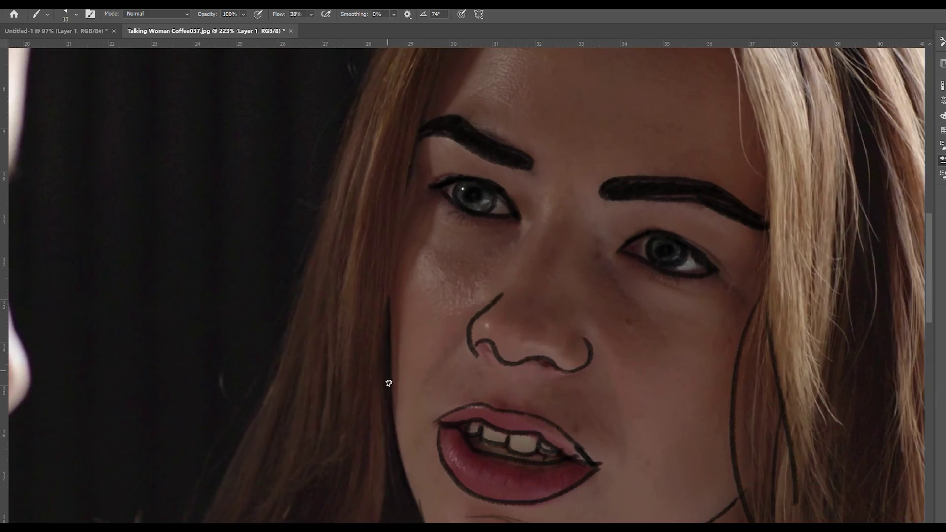
{"action": "scroll", "coordinate": [382, 329], "scroll_direction": "up", "scroll_amount": 5}
{"action": "left_click_drag", "start_coordinate": [666, 93], "coordinate": [634, 80]}
{"action": "left_click_drag", "start_coordinate": [518, 163], "coordinate": [565, 146]}
{"action": "scroll", "coordinate": [541, 152], "scroll_direction": "down", "scroll_amount": 3}
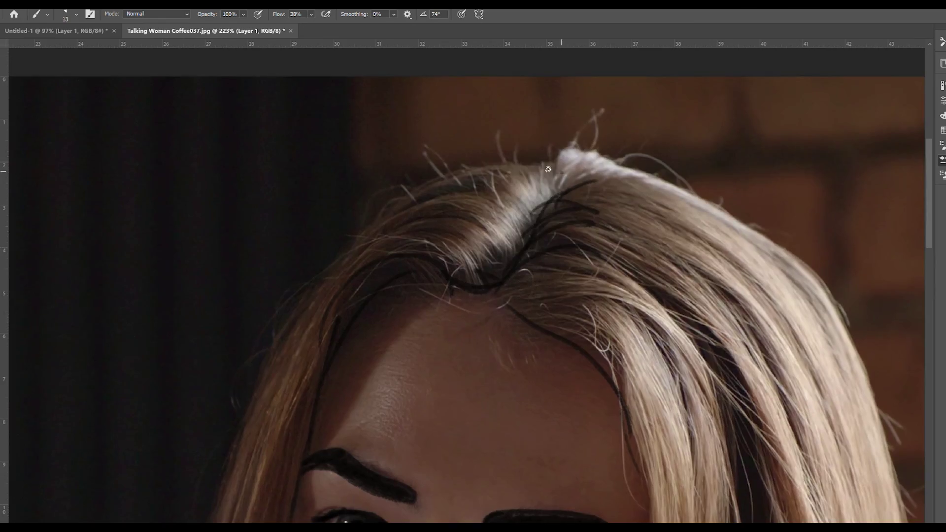
{"action": "left_click_drag", "start_coordinate": [402, 202], "coordinate": [540, 162]}
{"action": "scroll", "coordinate": [638, 245], "scroll_direction": "up", "scroll_amount": 3}
{"action": "key", "text": "ctrl+0"}
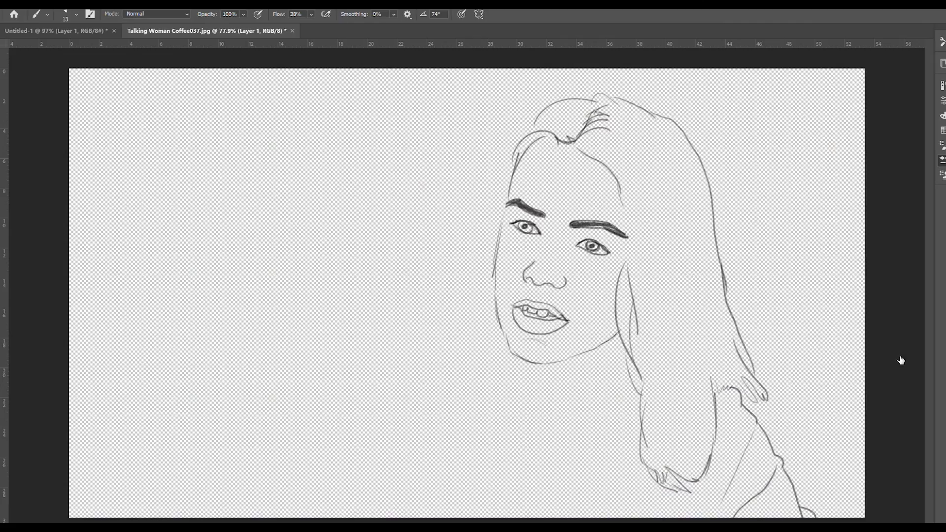